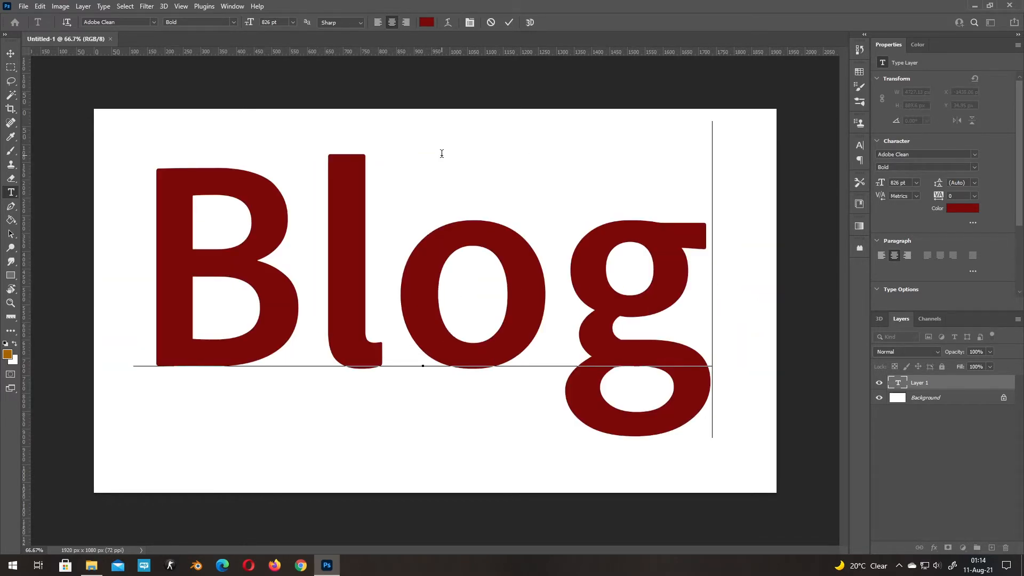
- Format the whole "Blog" text in Adobe Clean at 826 pt with colour 7c0a0a, and commit the text edit
key(ctrl+a)
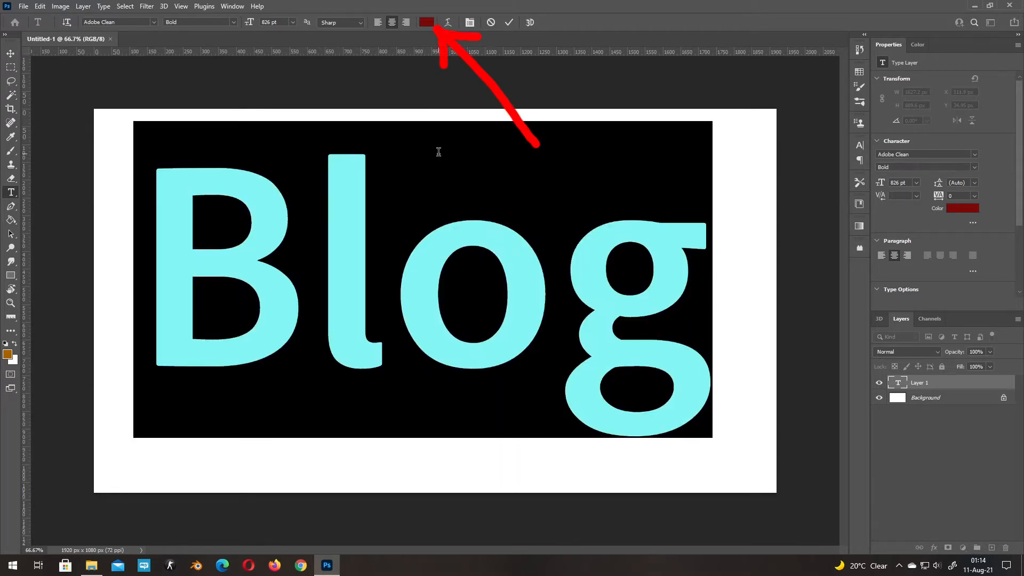
click(427, 23)
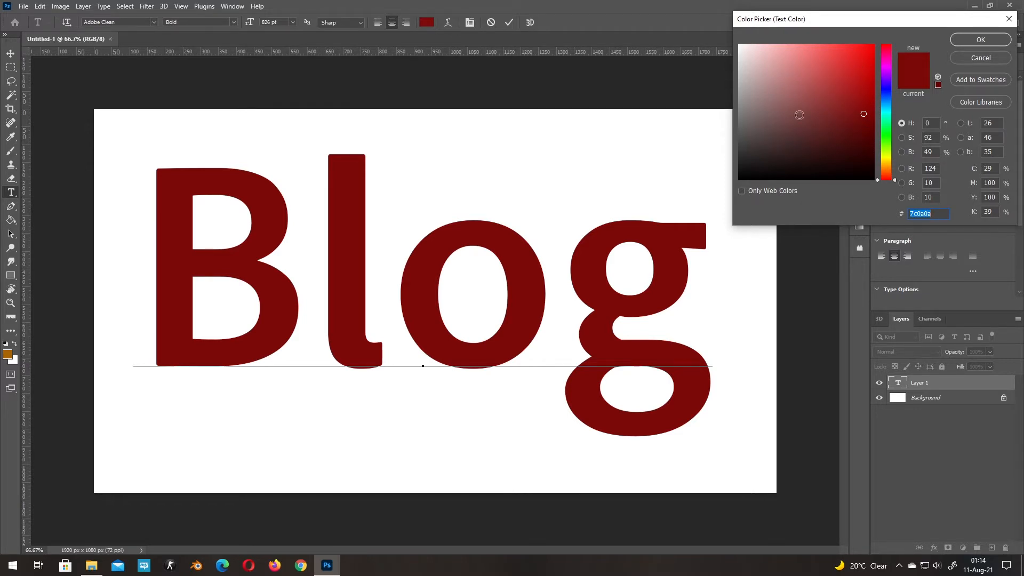
click(983, 40)
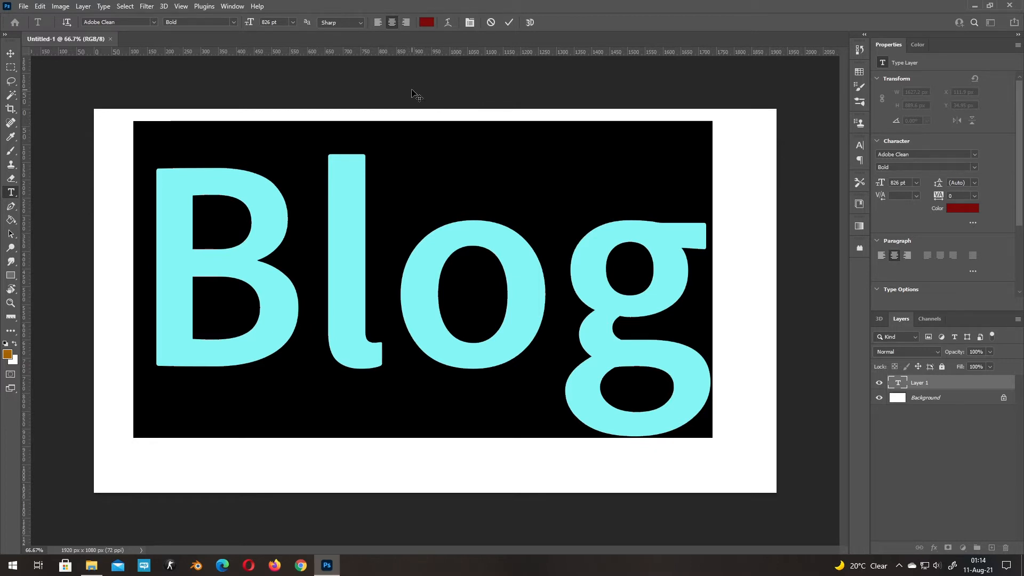
click(281, 22)
text(826)
click(153, 22)
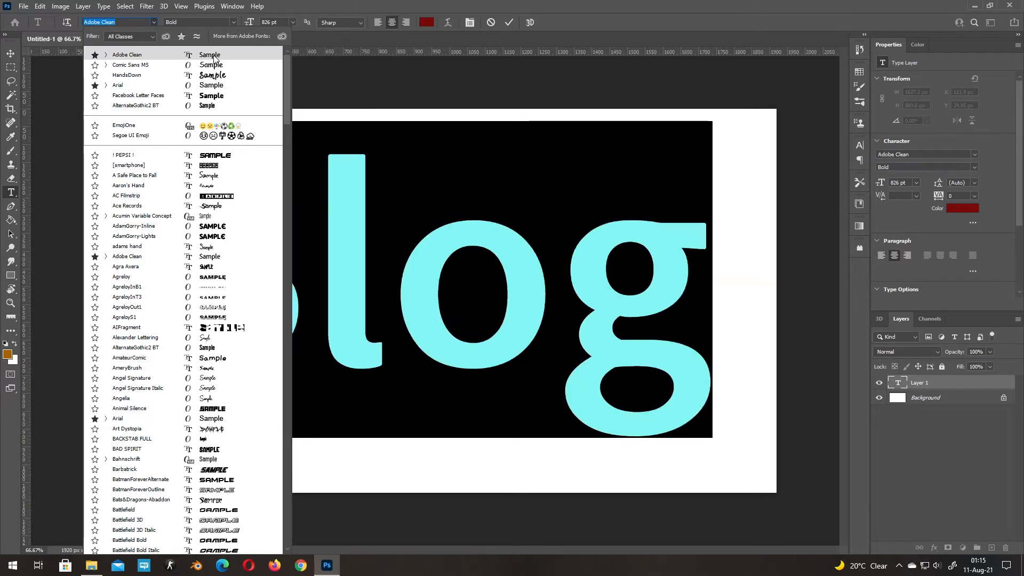
click(214, 56)
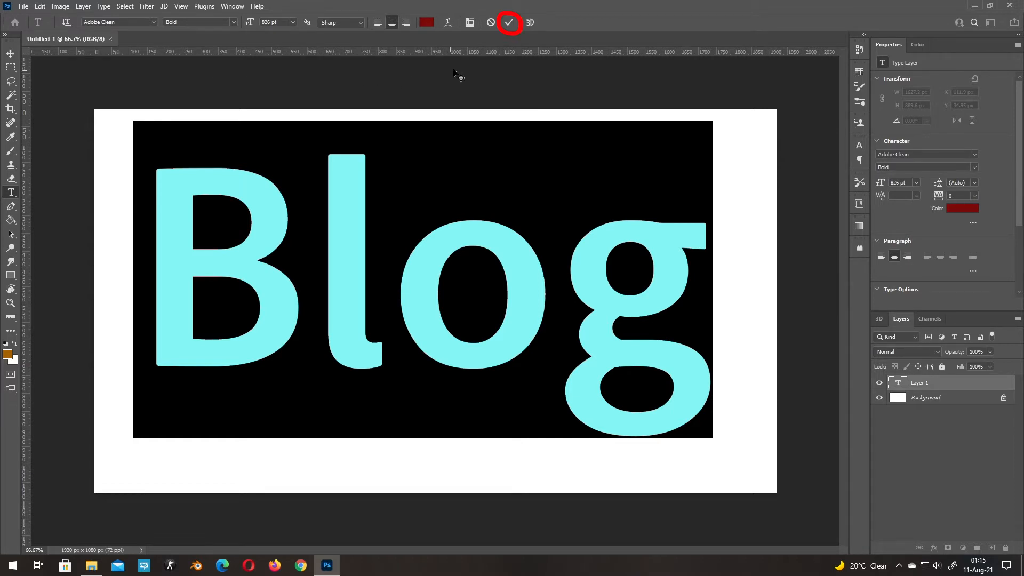
click(509, 22)
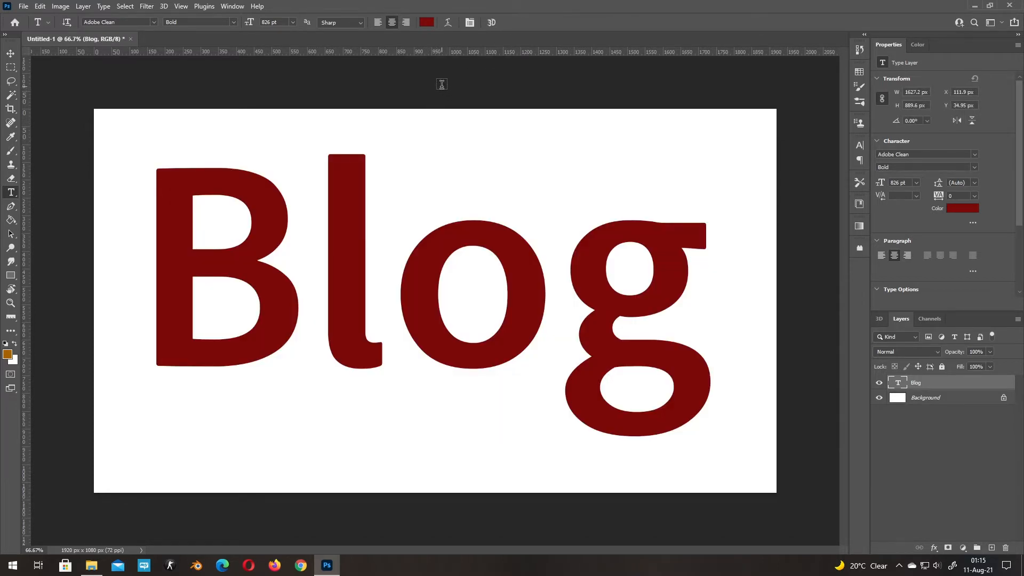
- Centre the Blog text layer horizontally and vertically on the canvas, then clear the selection
key(v)
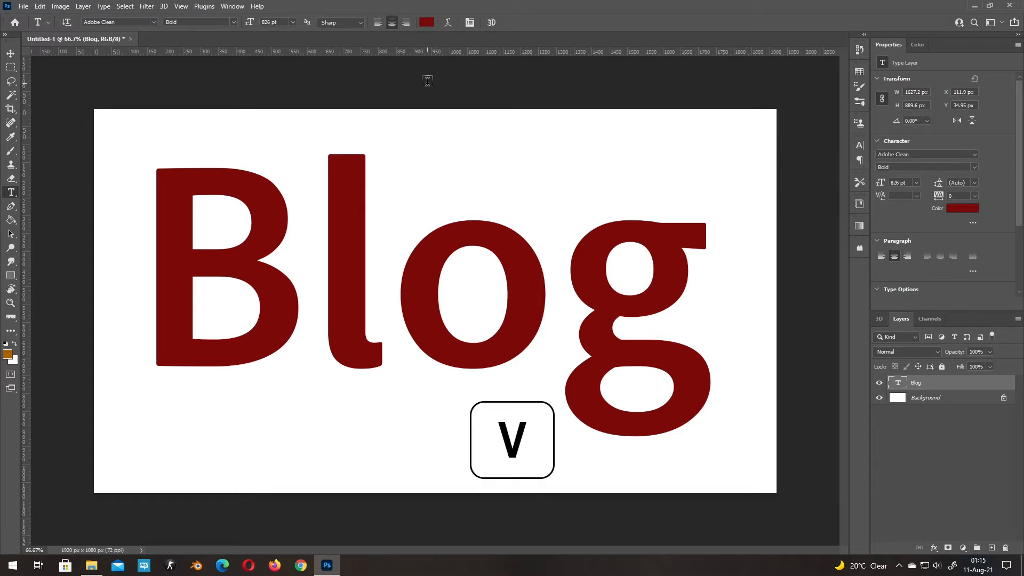
key(v)
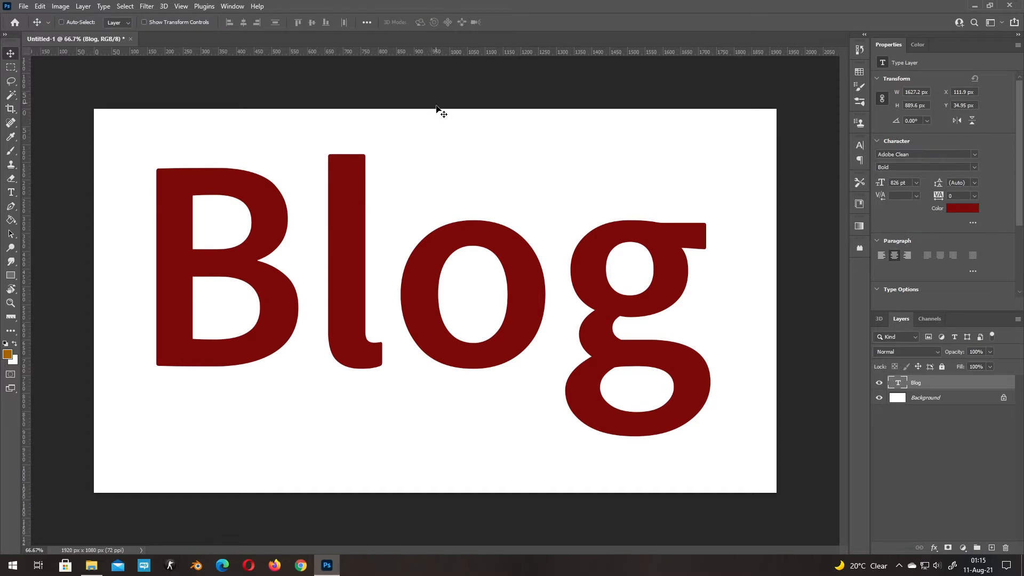
key(ctrl+a)
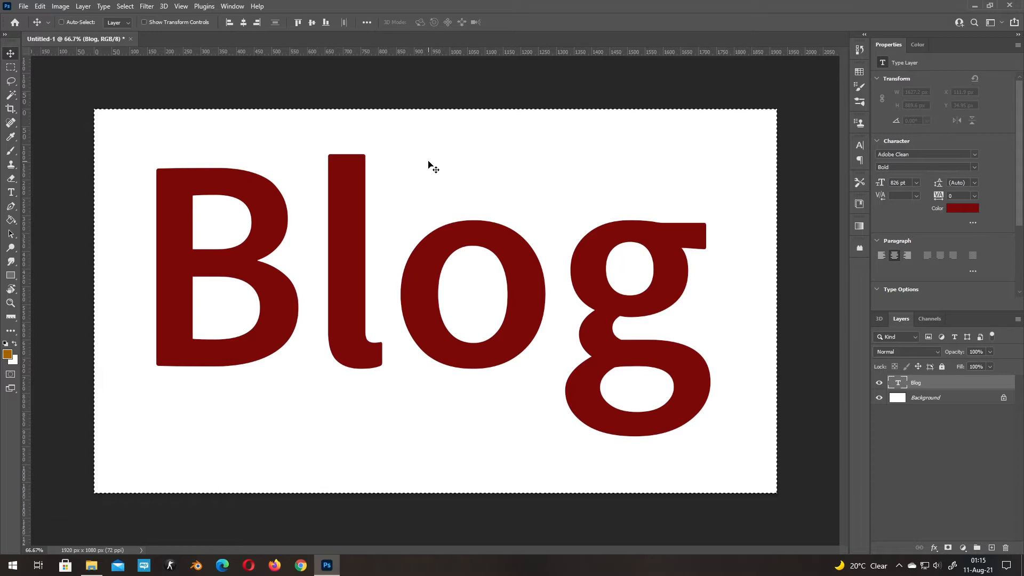
click(245, 24)
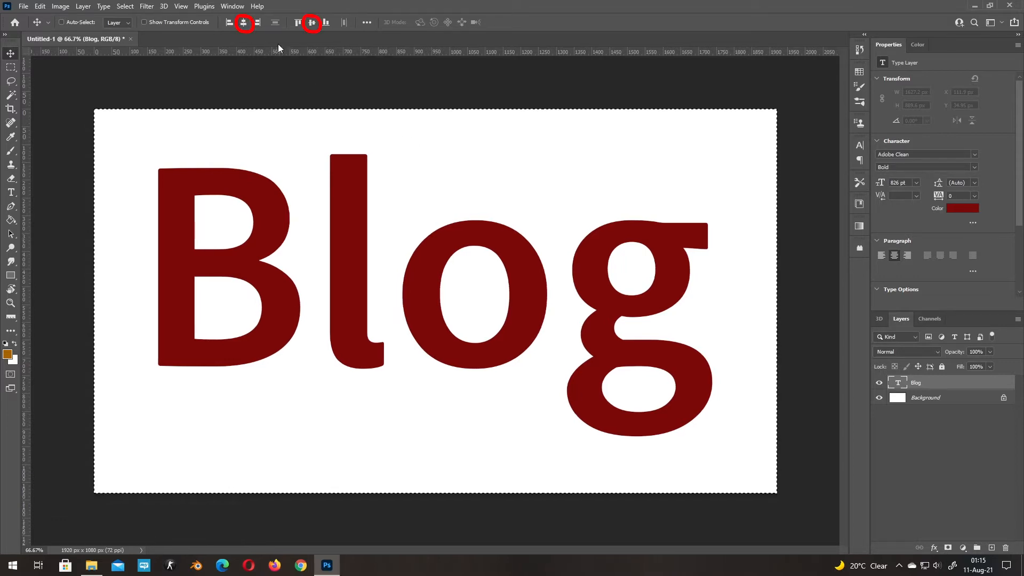
click(312, 23)
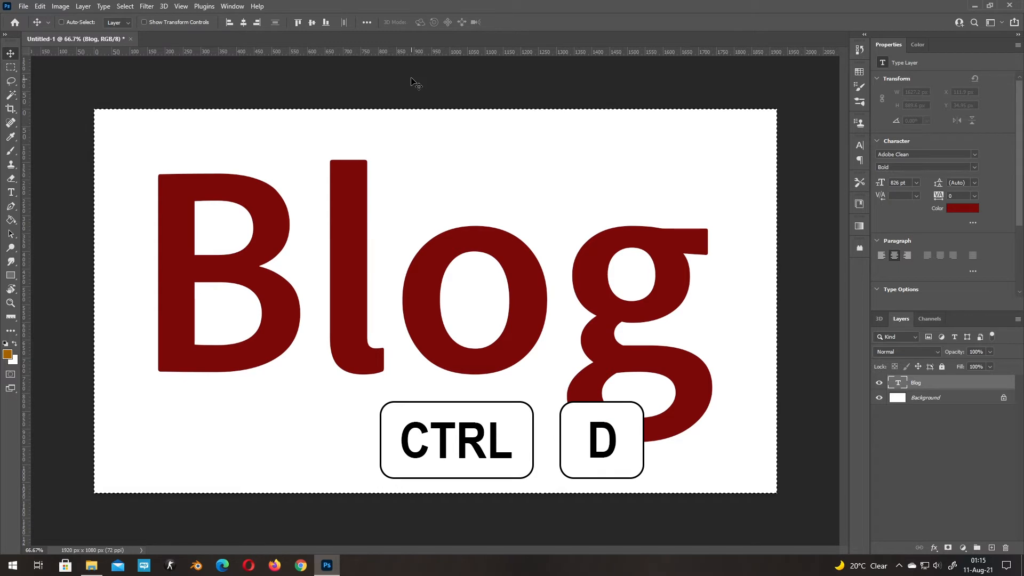
key(ctrl+d)
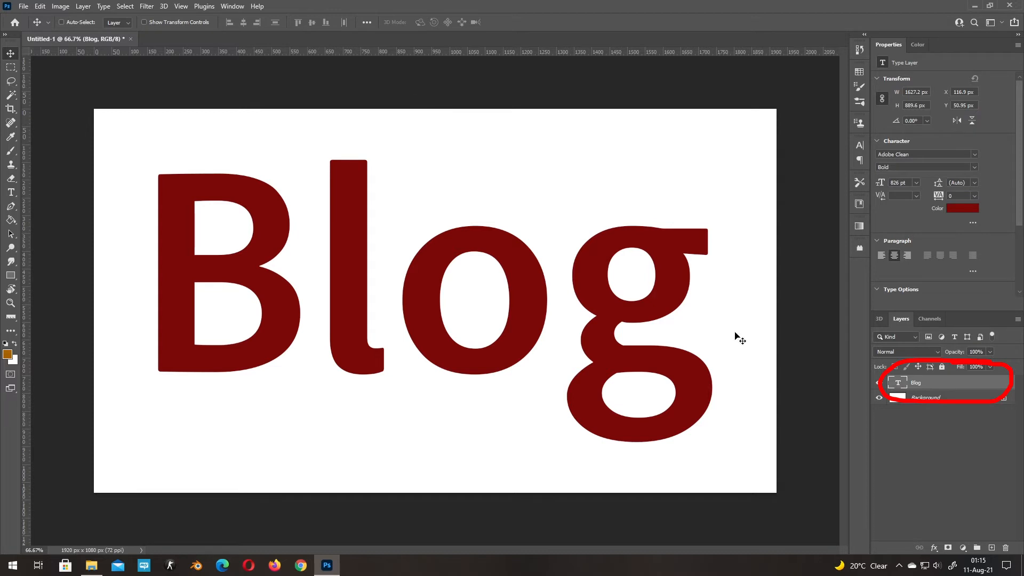
- Add a Bevel & Emboss effect to the Blog layer with depth 150%, size 20 px, soften 5 px and angle 55°
double_click(968, 386)
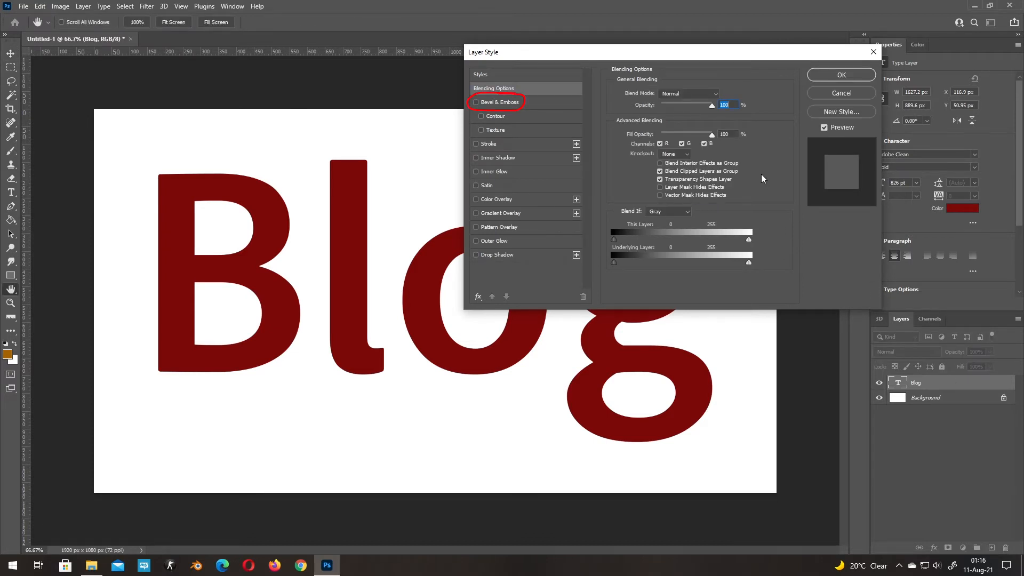
click(530, 101)
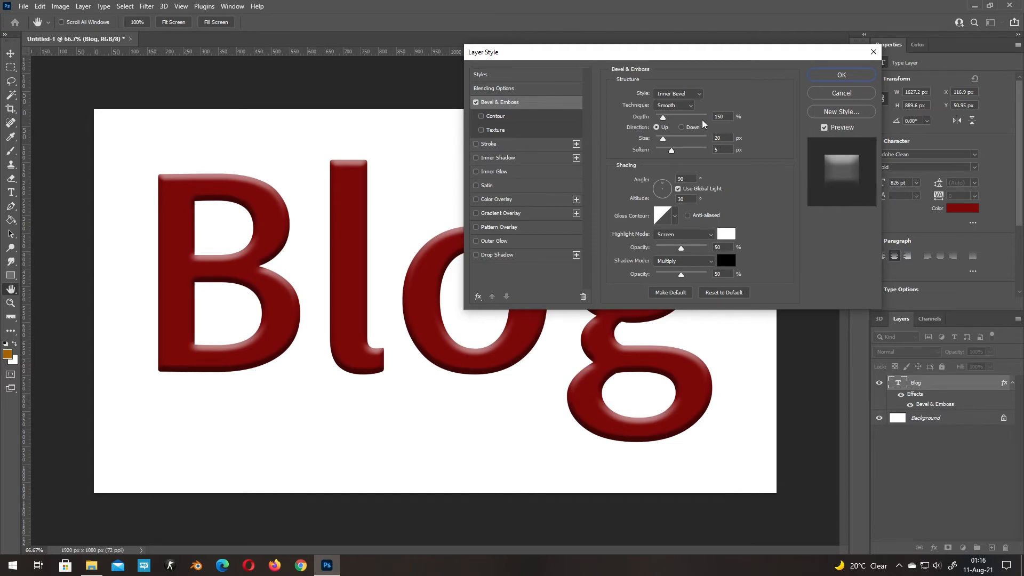
click(717, 116)
click(717, 138)
key(Up)
click(716, 149)
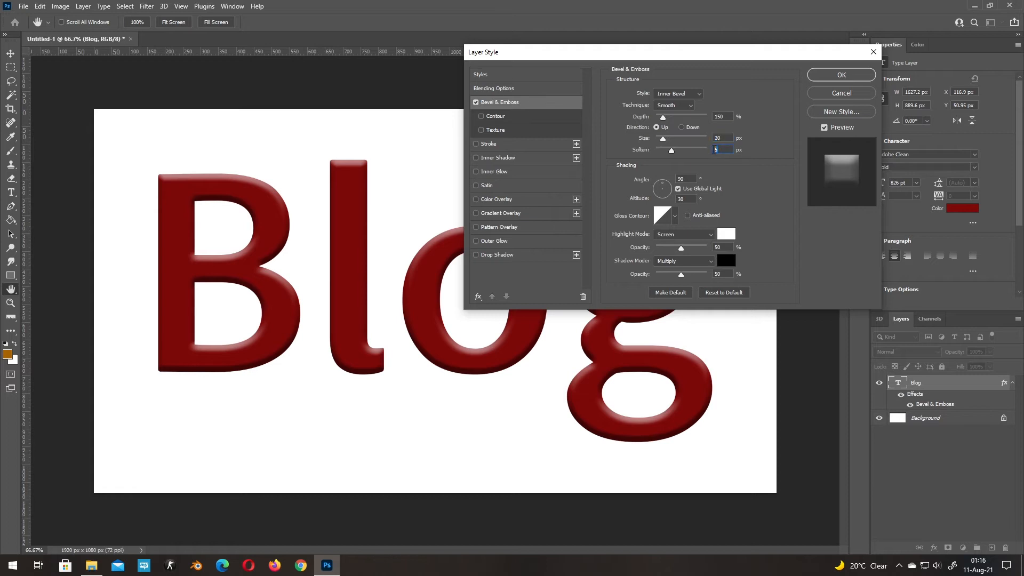
click(684, 179)
double_click(684, 179)
text(55)
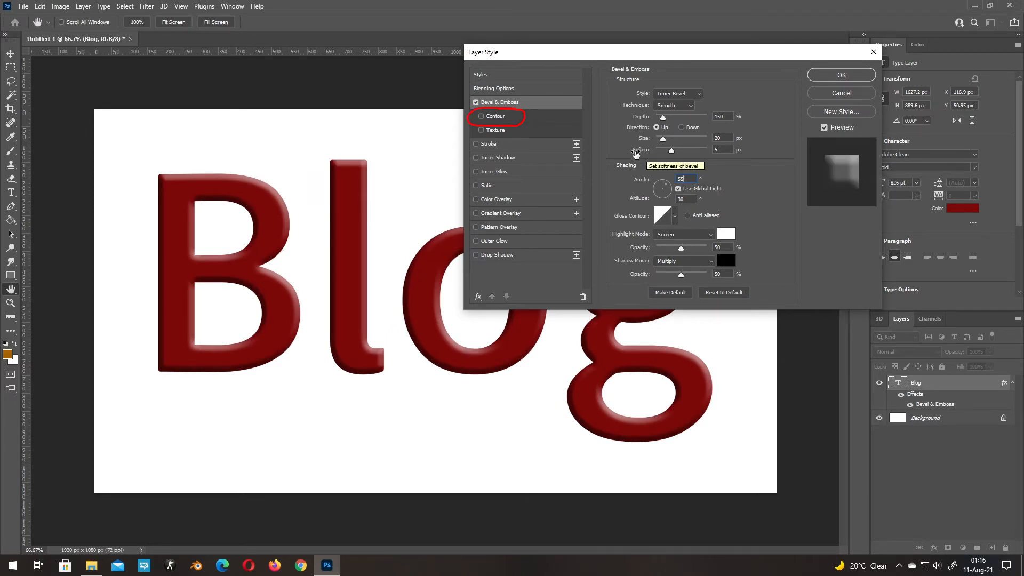
- Enable the bevel's Contour option and choose the Rounded Steps contour
click(498, 118)
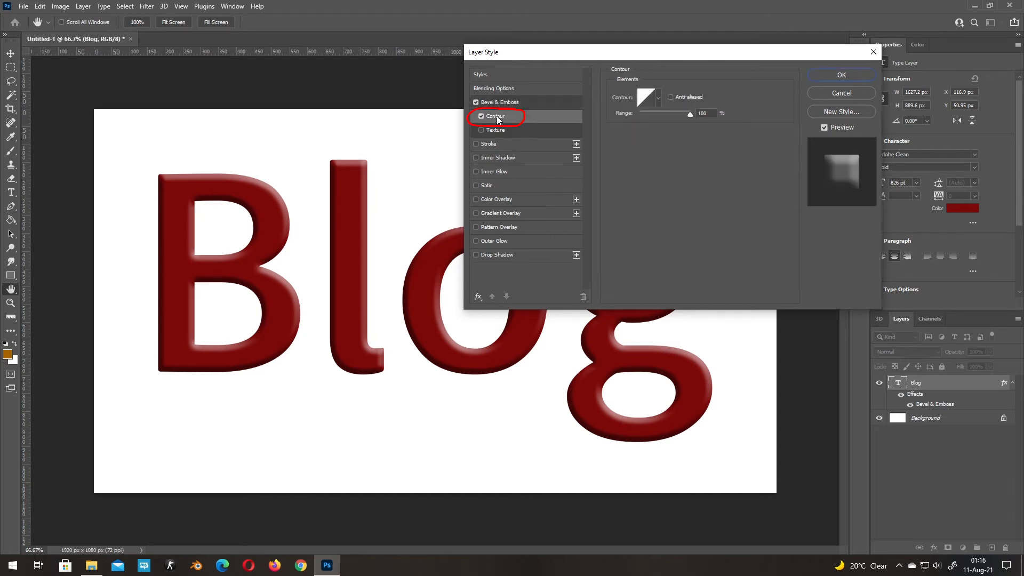
click(658, 97)
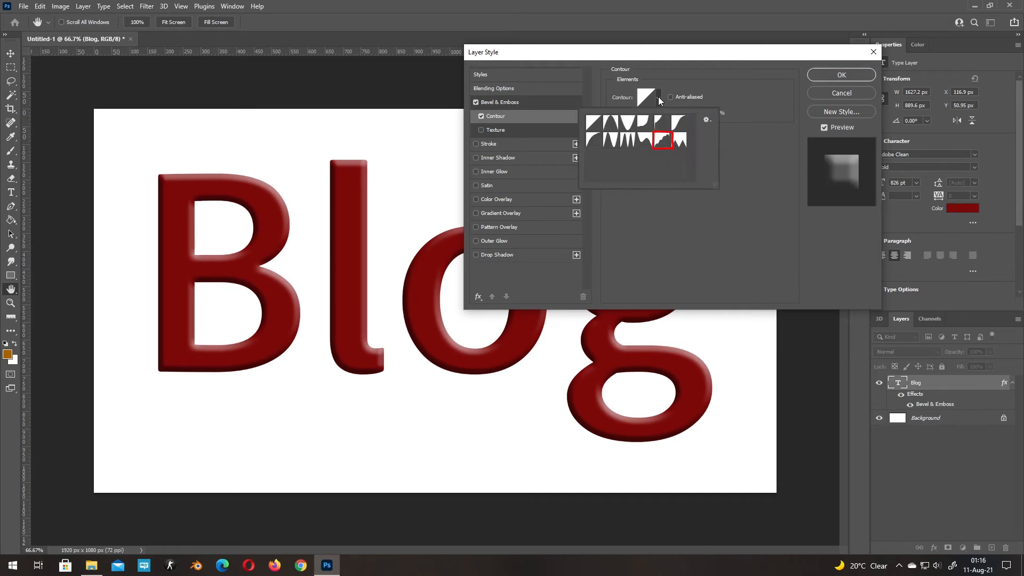
click(664, 146)
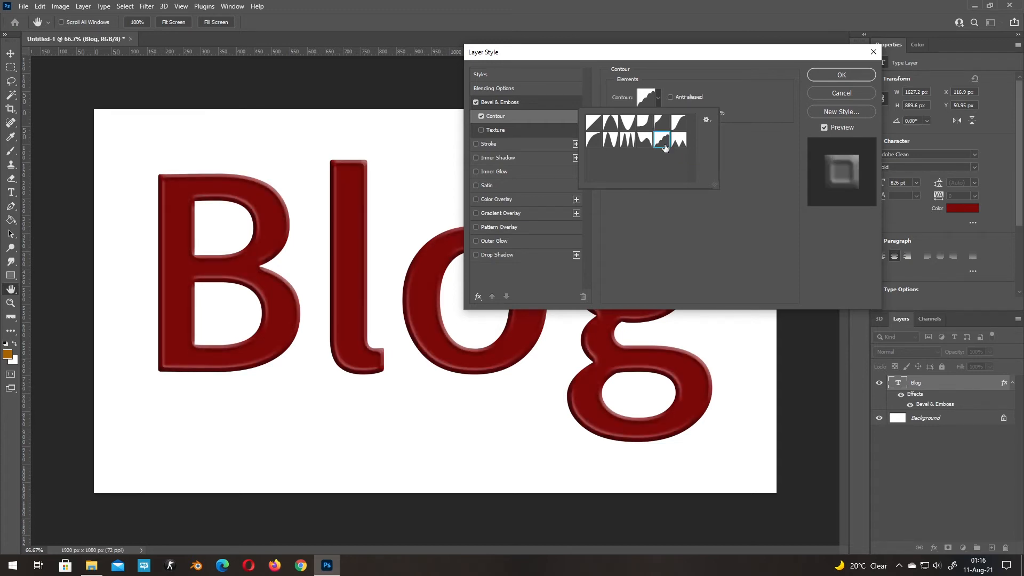
click(681, 224)
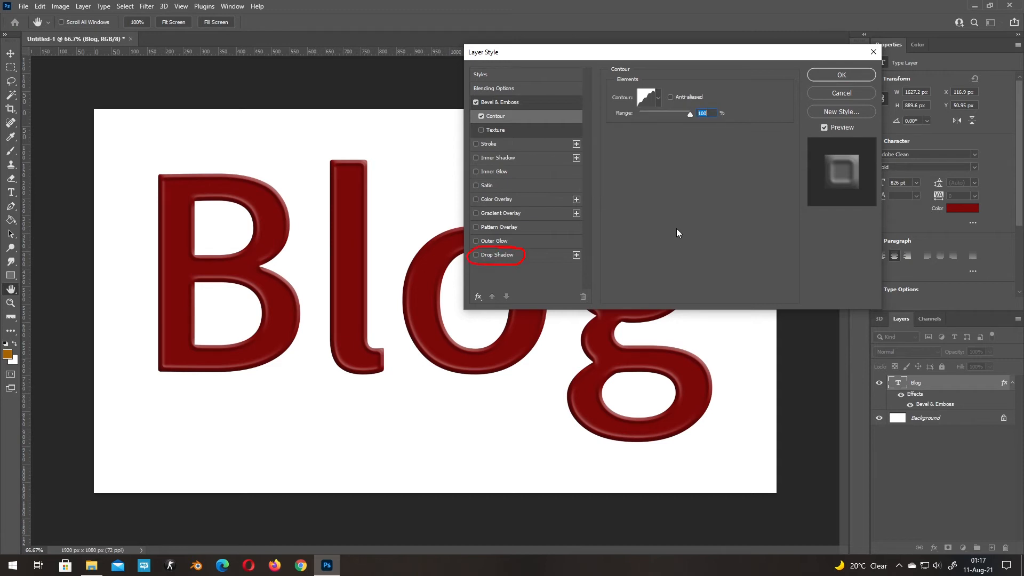
- Add a Drop Shadow with 60% opacity, angle 55°, distance 50 px, spread 0% and size 15 px, and apply the layer style
click(503, 255)
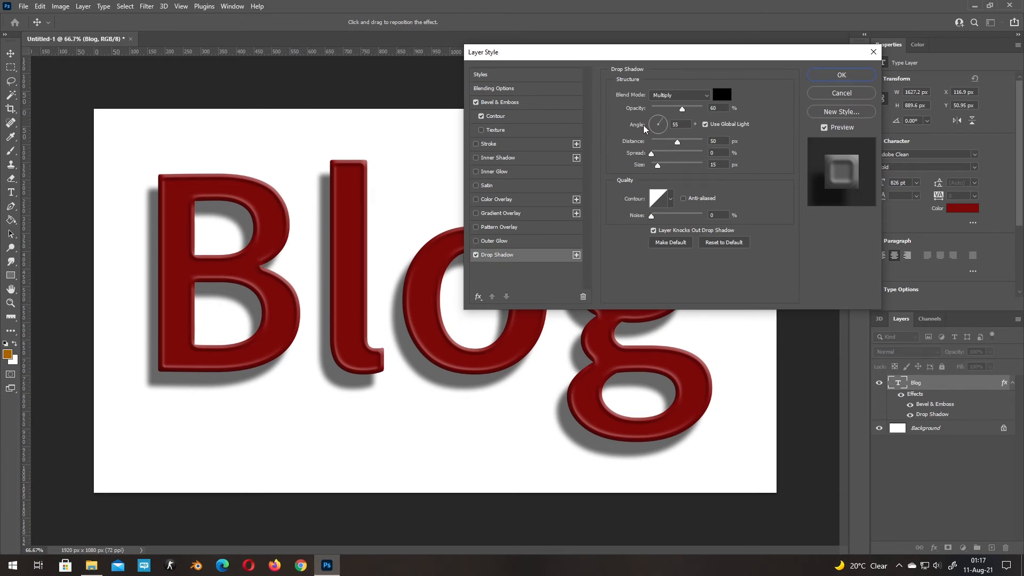
double_click(712, 108)
double_click(680, 123)
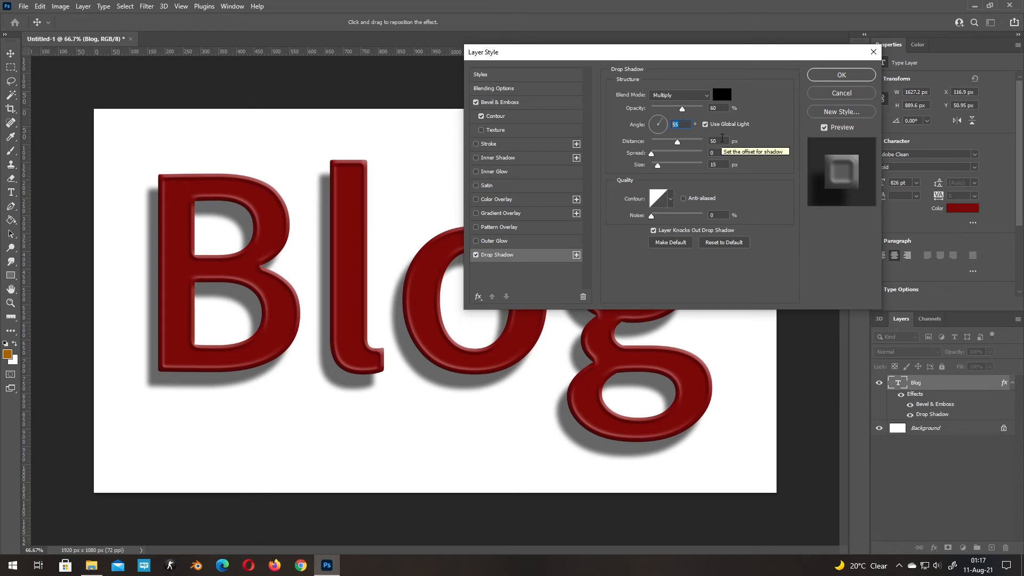
double_click(720, 141)
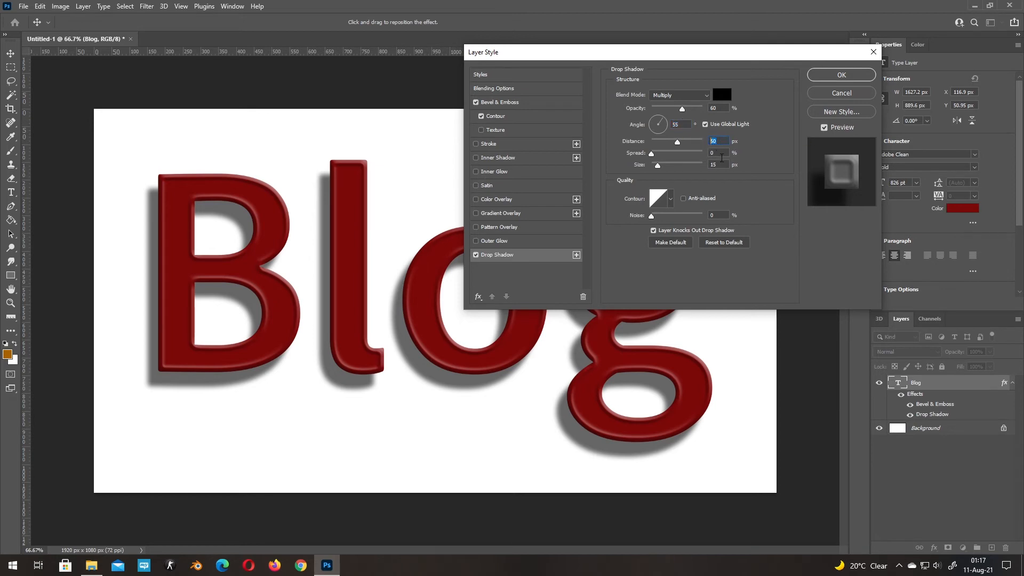
double_click(715, 153)
double_click(720, 166)
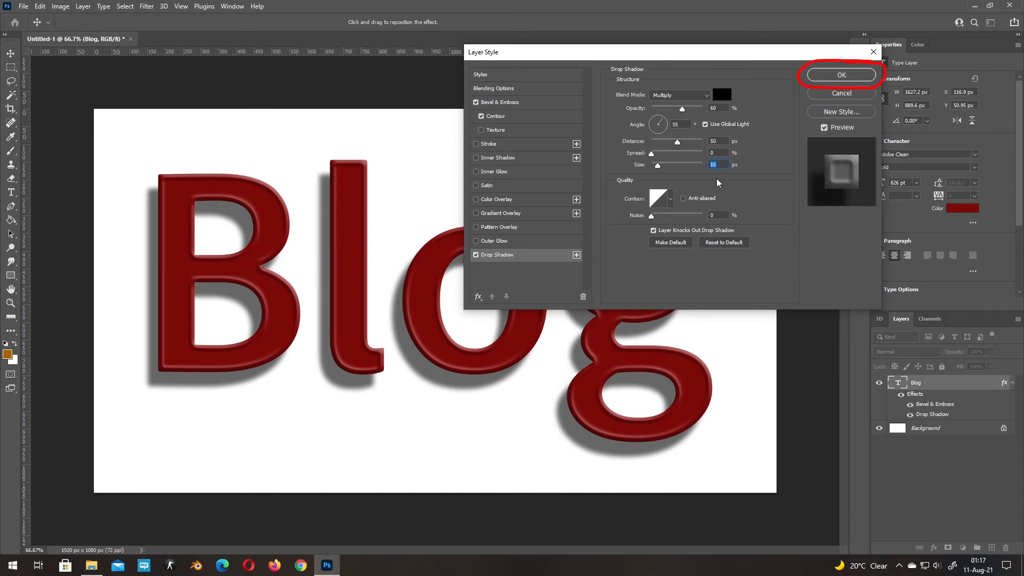
click(841, 76)
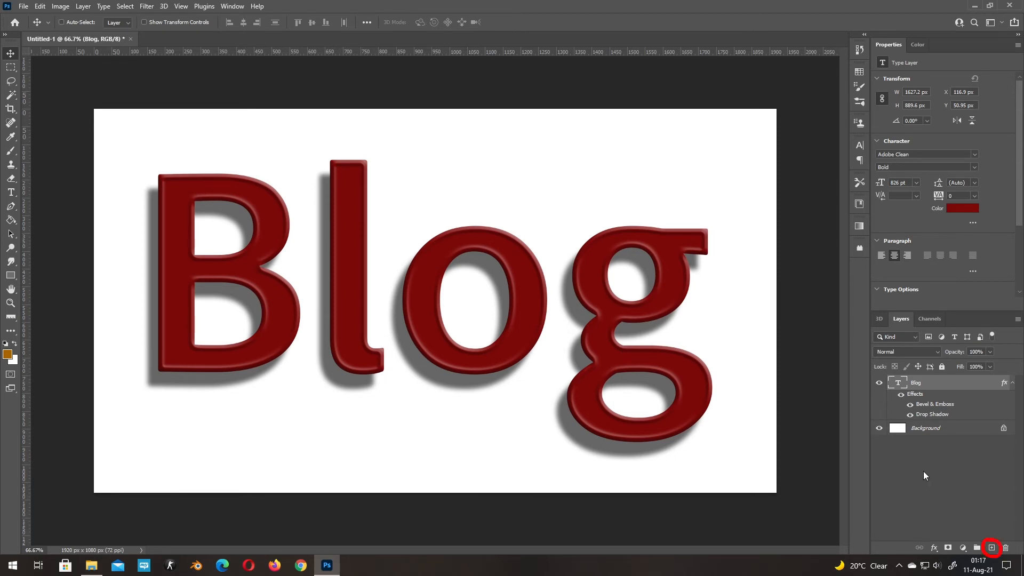
- Create a new empty layer above the Blog text and clip it to the text layer
click(992, 548)
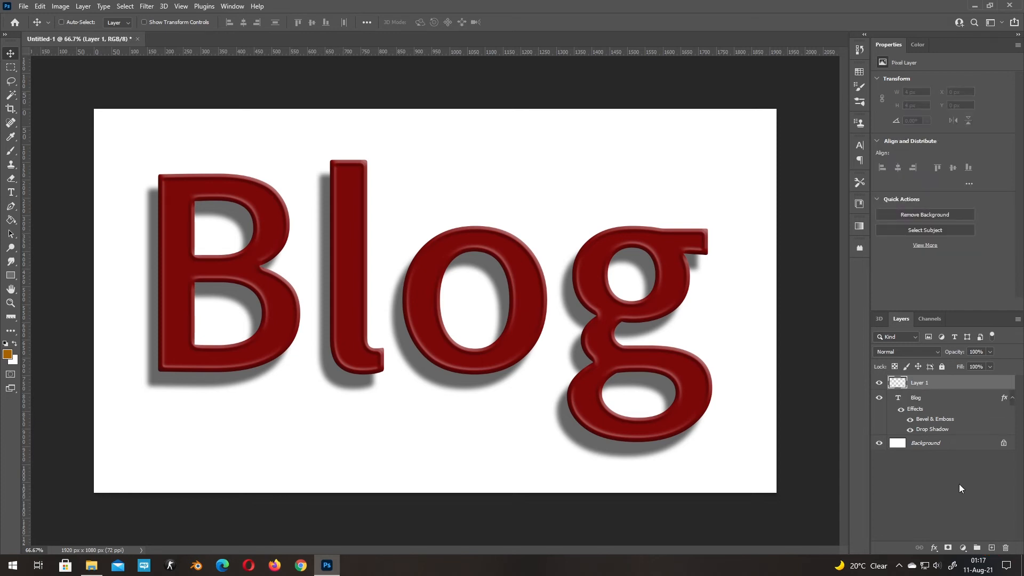
right_click(953, 382)
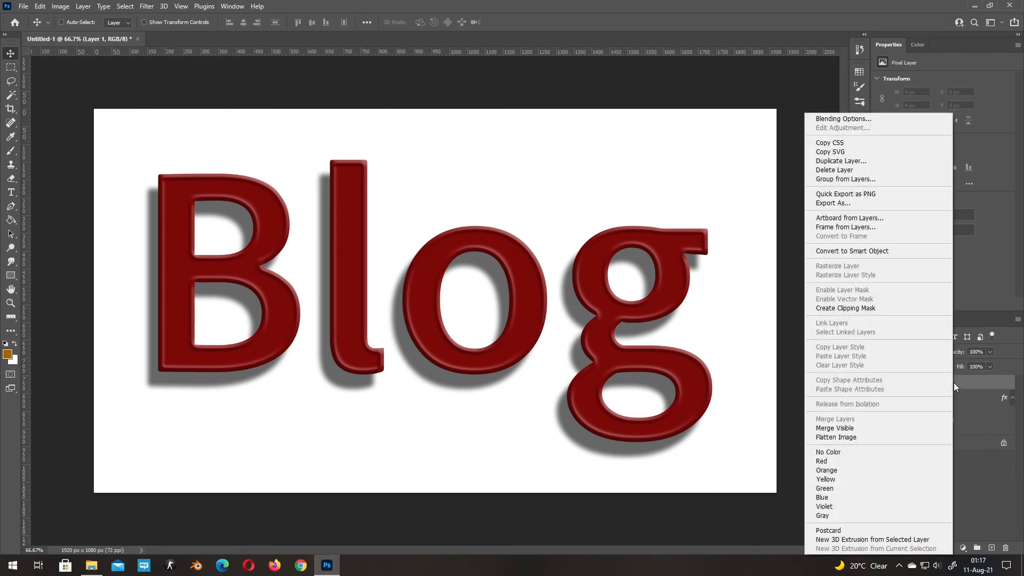
click(879, 312)
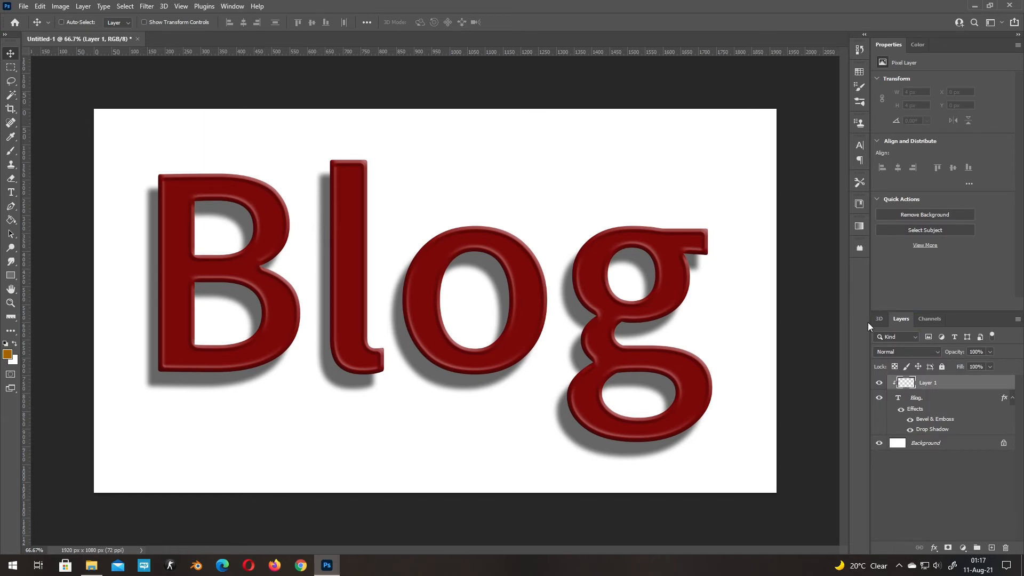
- Set up a 300 px Hard Round brush with a76200 as the foreground colour
key(b)
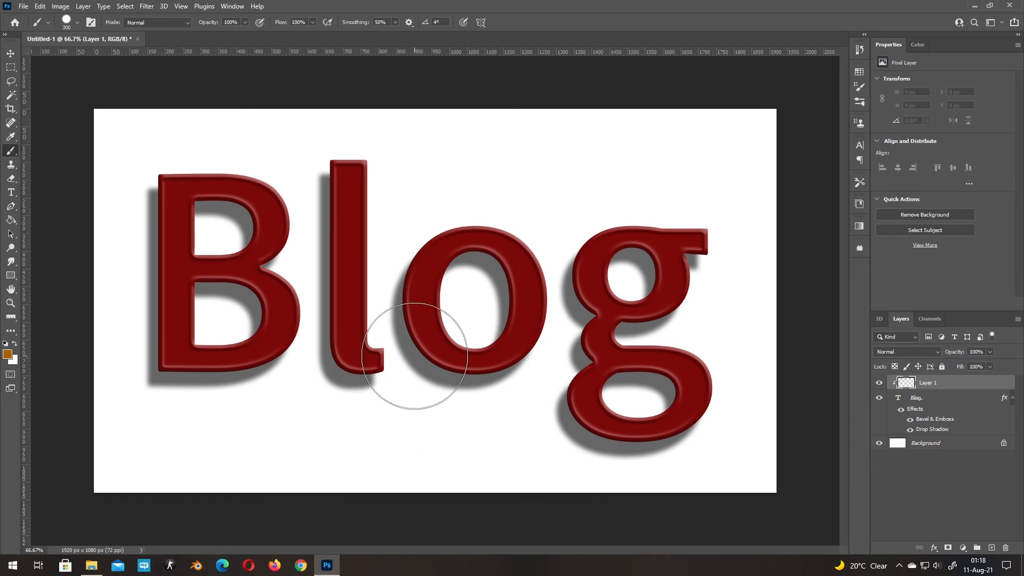
right_click(409, 215)
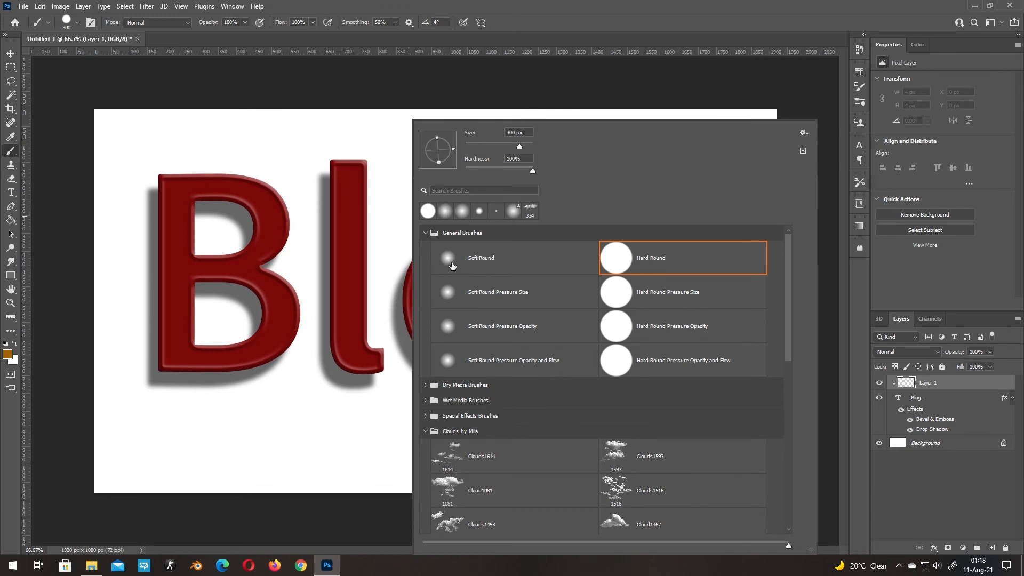
click(618, 261)
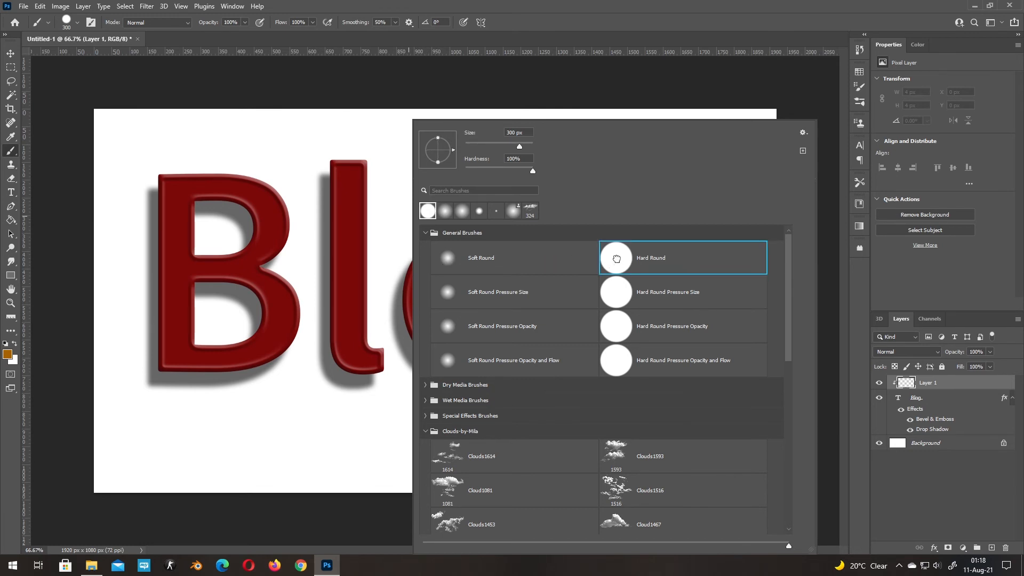
key(Return)
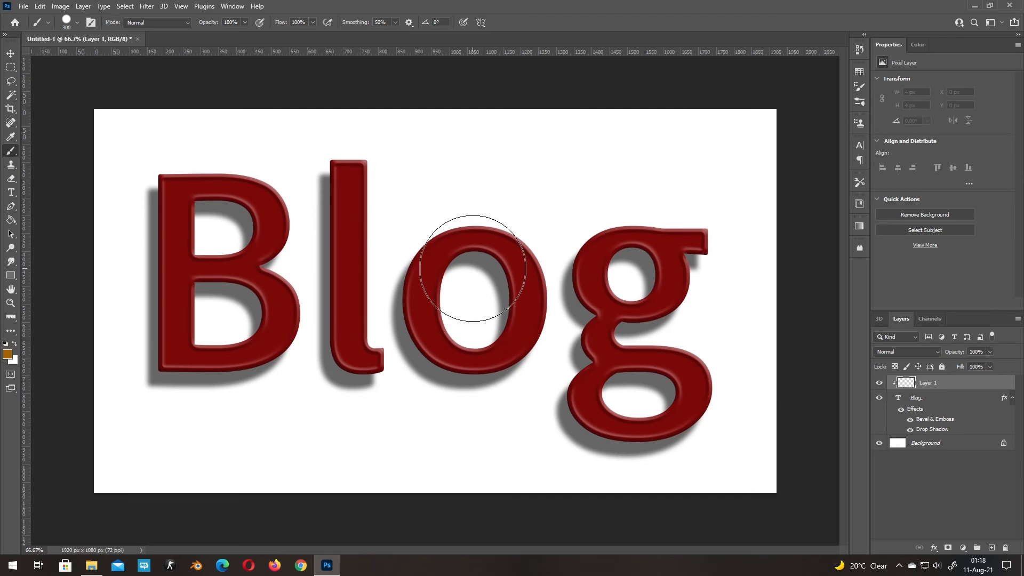
click(8, 354)
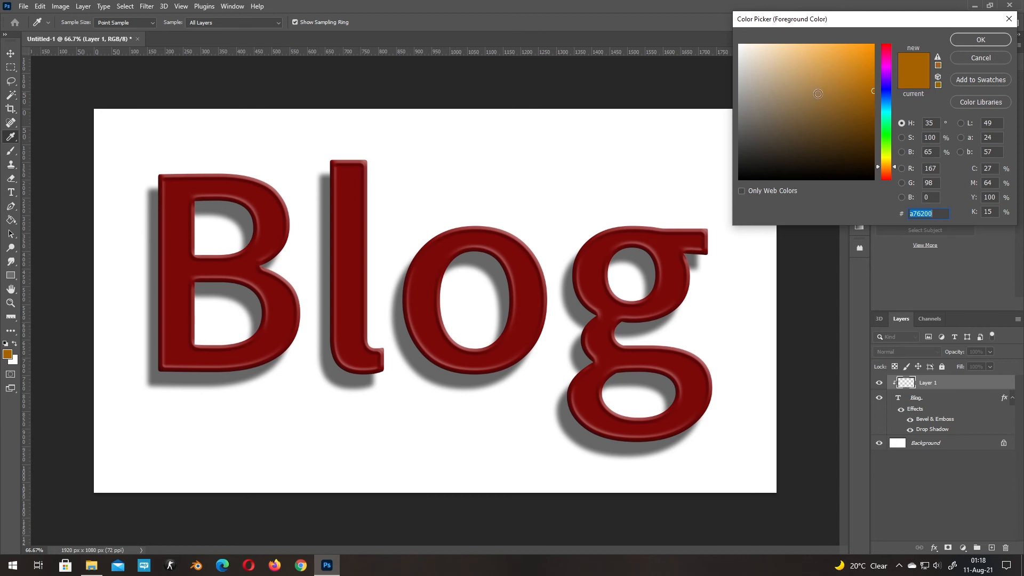
click(979, 39)
key(b)
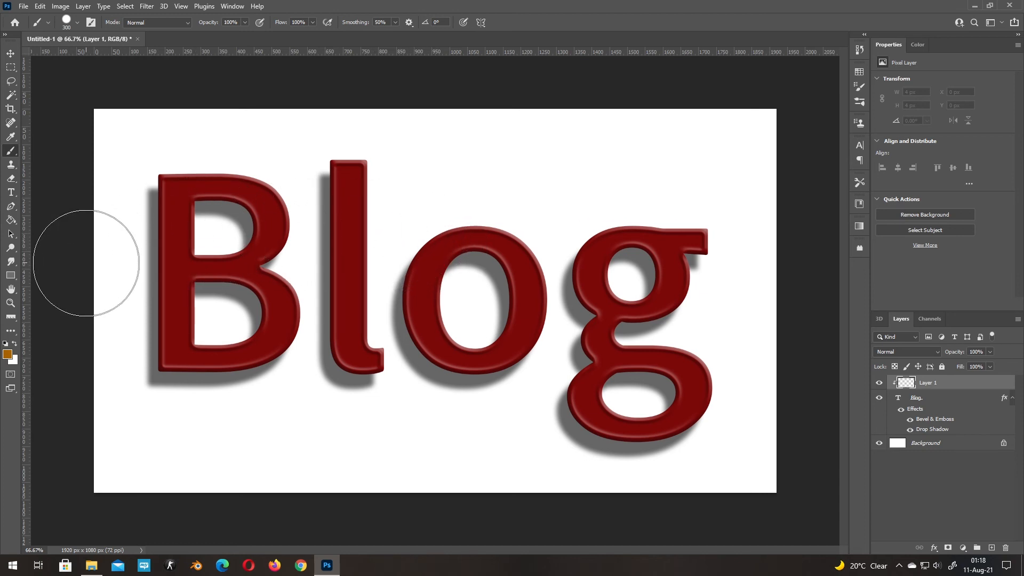
- Paint across the upper half of all four letters on the clipped layer, including the tops of the B and l
drag(133, 235, 267, 219)
mouse_move(352, 236)
mouse_down()
mouse_move(439, 261)
mouse_move(491, 259)
mouse_move(625, 221)
mouse_move(703, 221)
mouse_move(736, 235)
mouse_up()
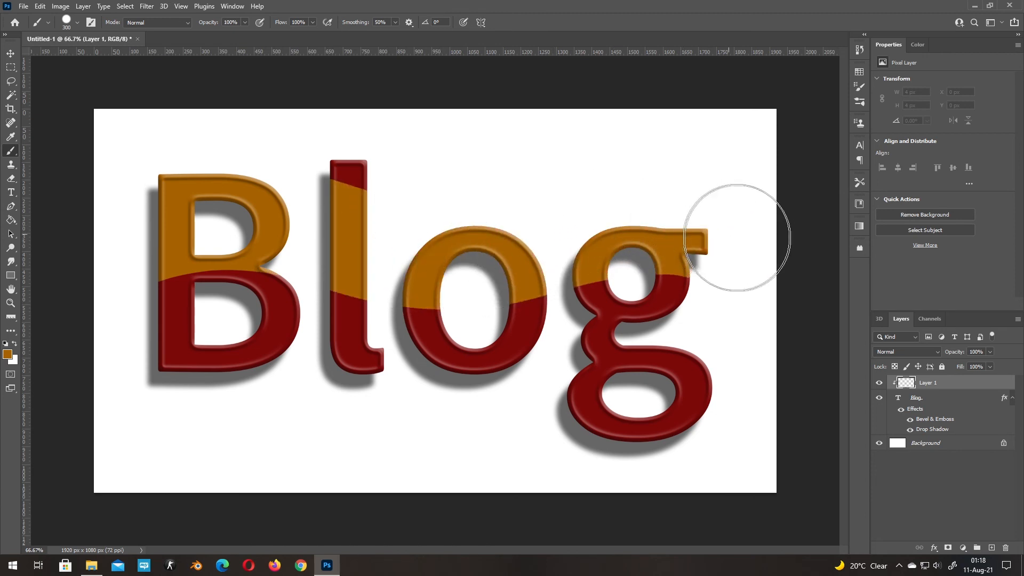
mouse_move(389, 172)
mouse_down()
mouse_move(411, 178)
mouse_move(195, 158)
mouse_move(206, 165)
mouse_up()
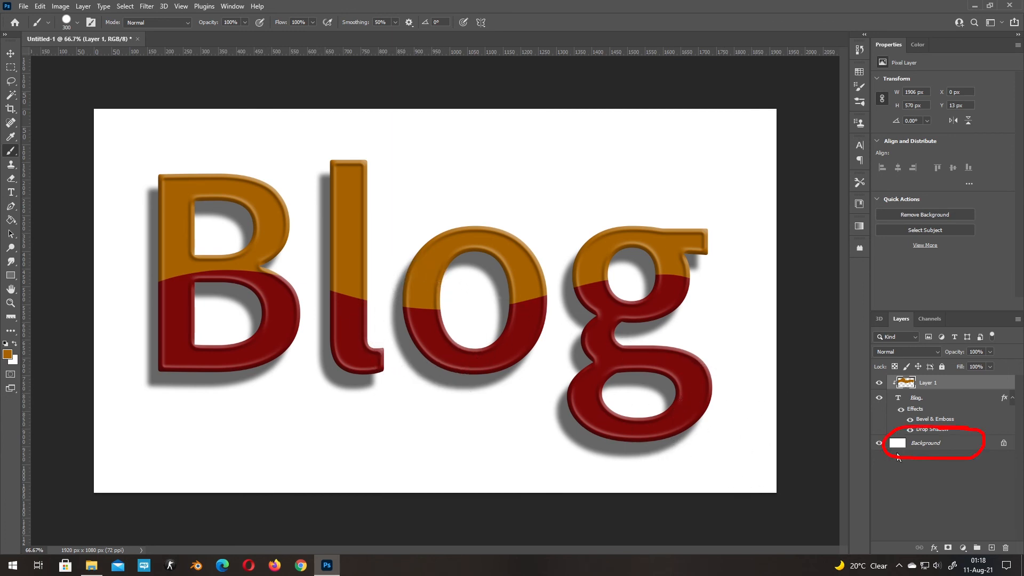
- Add a Solid Color fill layer in a76200 directly above the Background layer
click(949, 447)
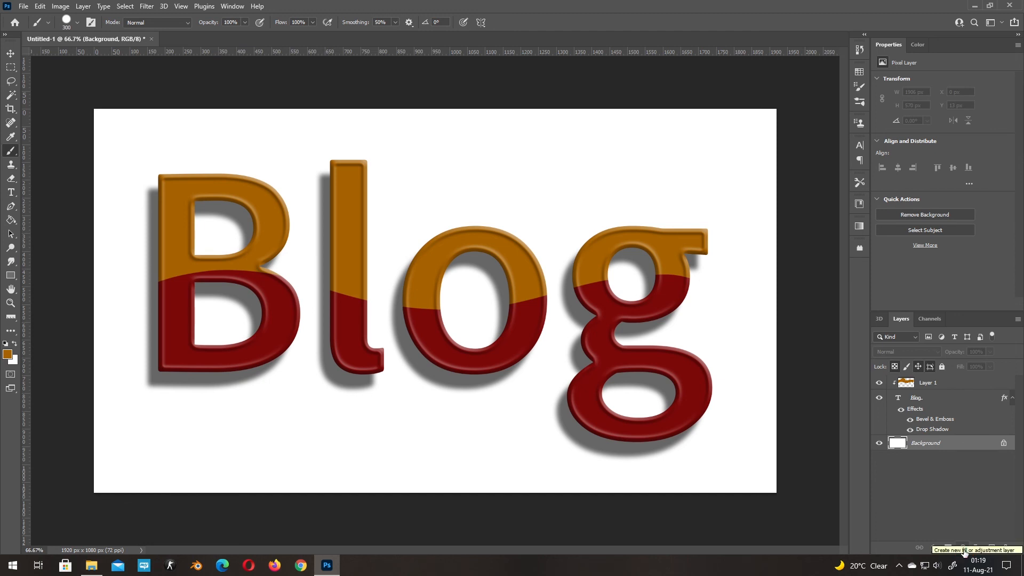
click(963, 549)
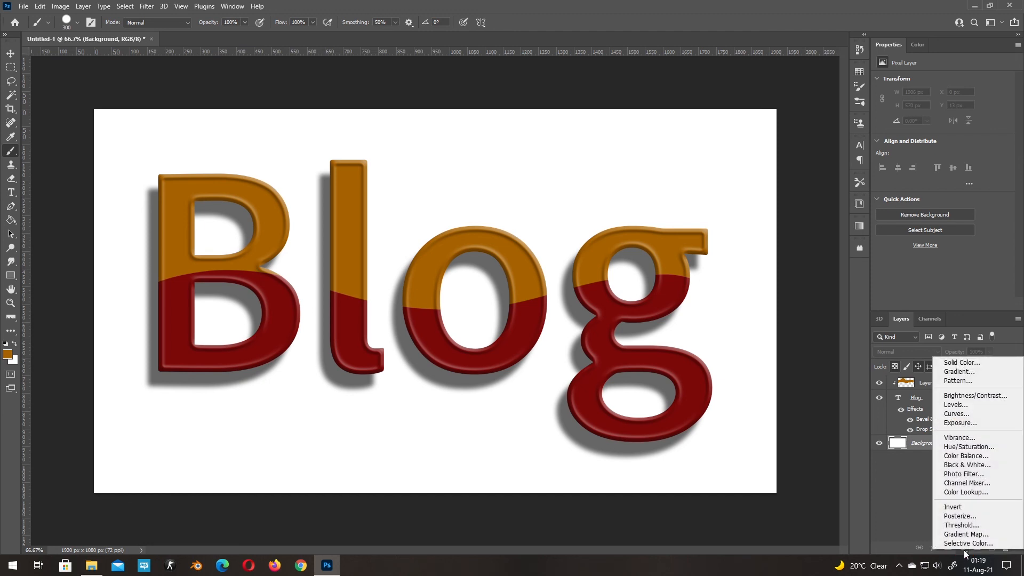
click(968, 364)
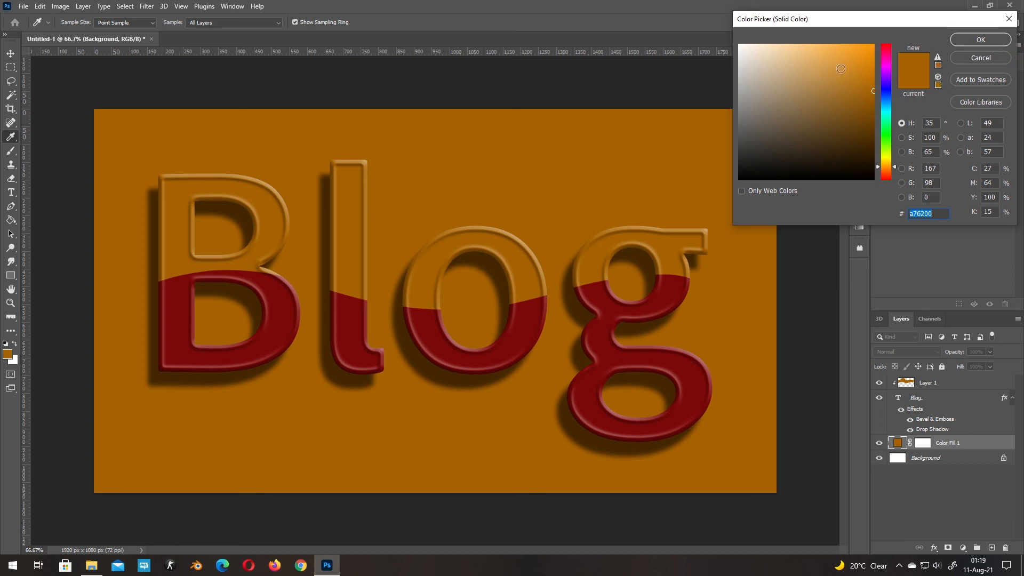
click(984, 42)
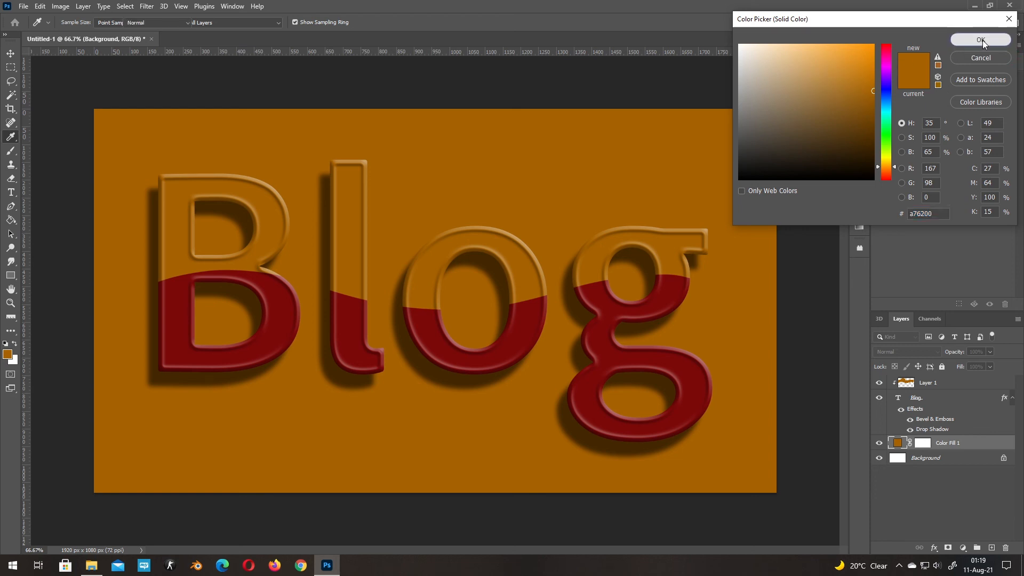